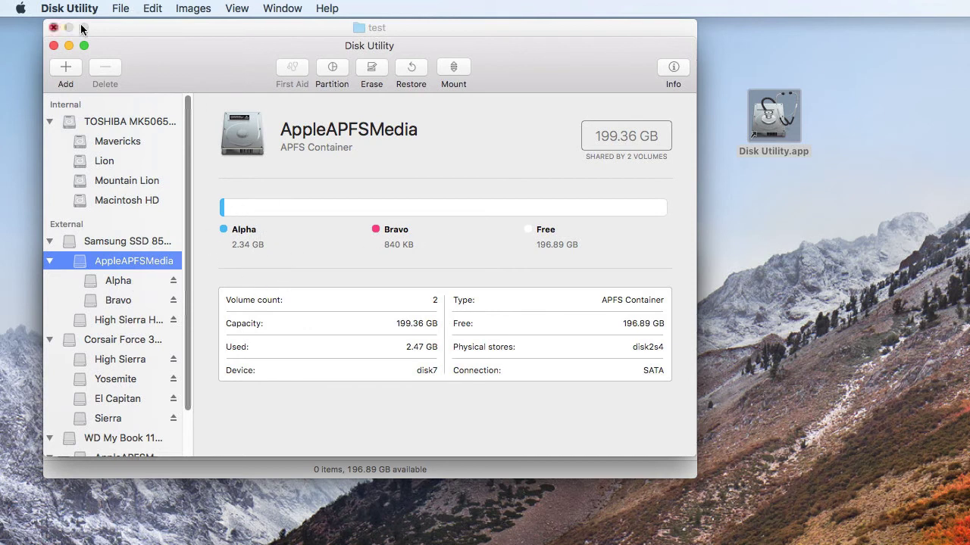
# Step: Close Disk Utility and duplicate Storm.MOV inside the test folder on the Alpha volume
pyautogui.click(53, 46)
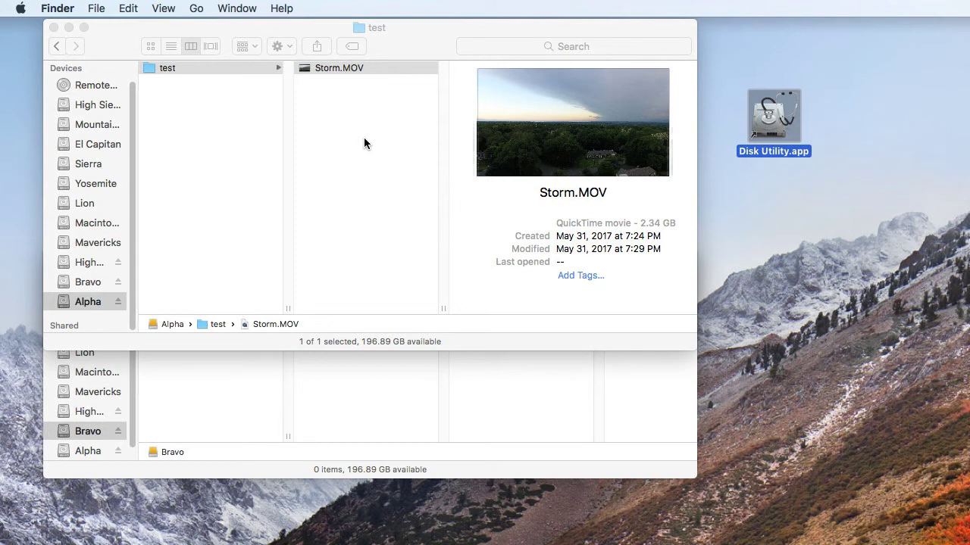
pyautogui.click(353, 67)
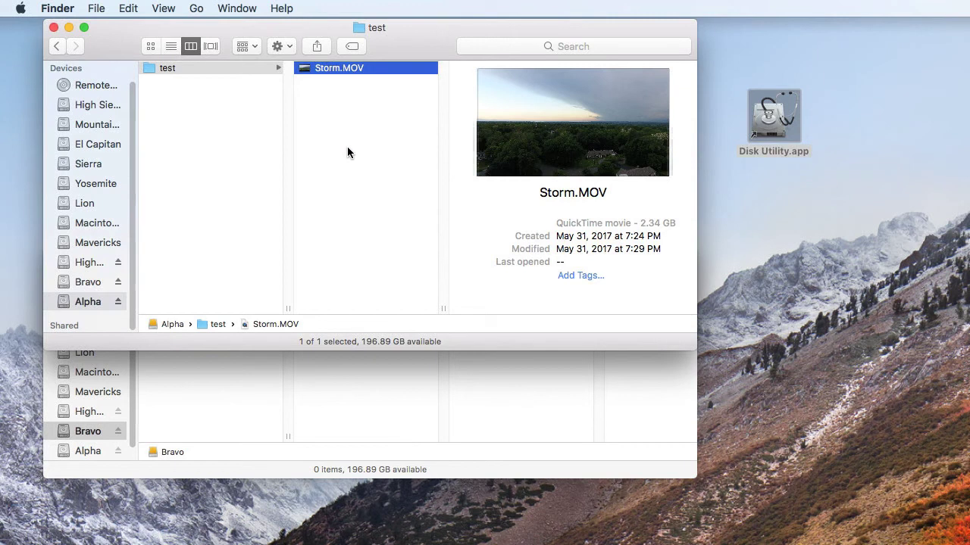
pyautogui.click(392, 73)
pyautogui.press('super+d')
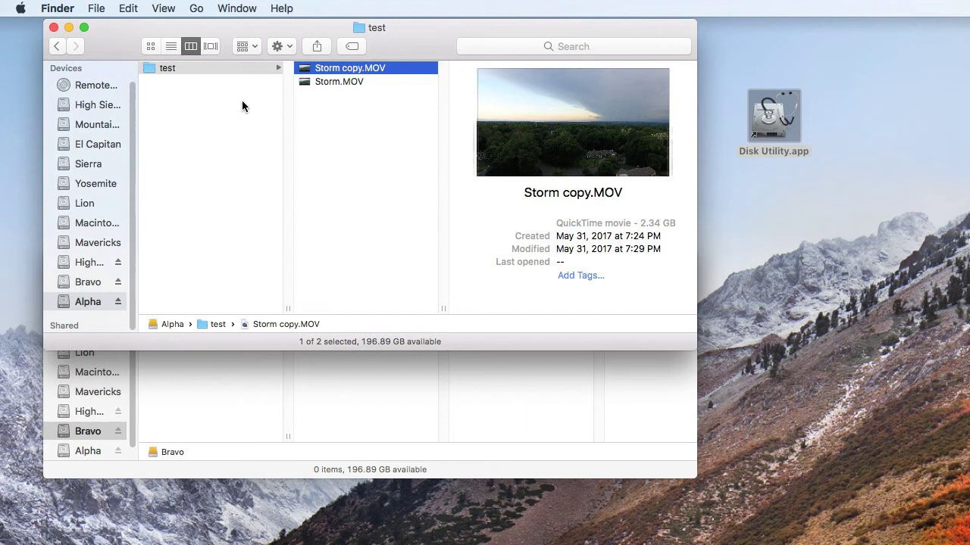
# Step: Check the size of the test folder and the used space of the Alpha volume in their info windows
pyautogui.click(192, 70)
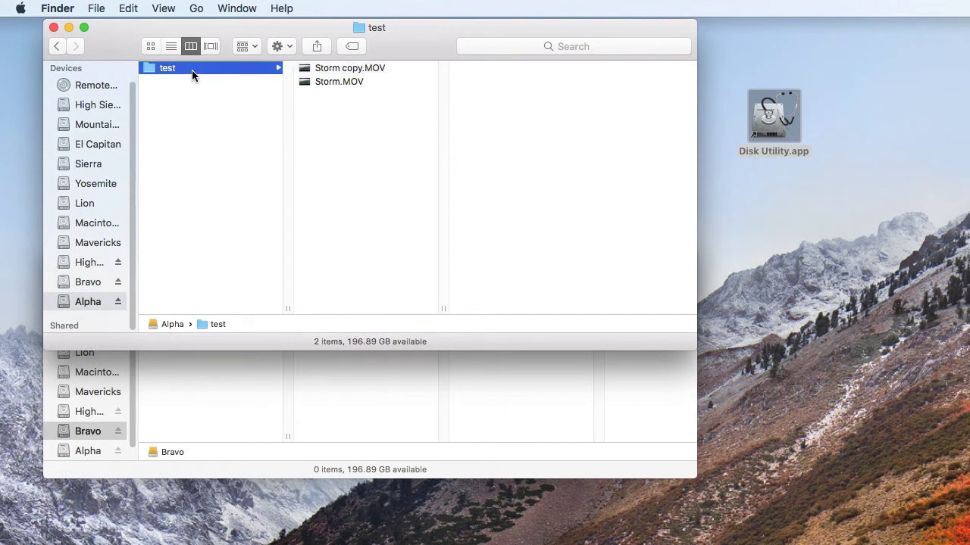
pyautogui.press('super+i')
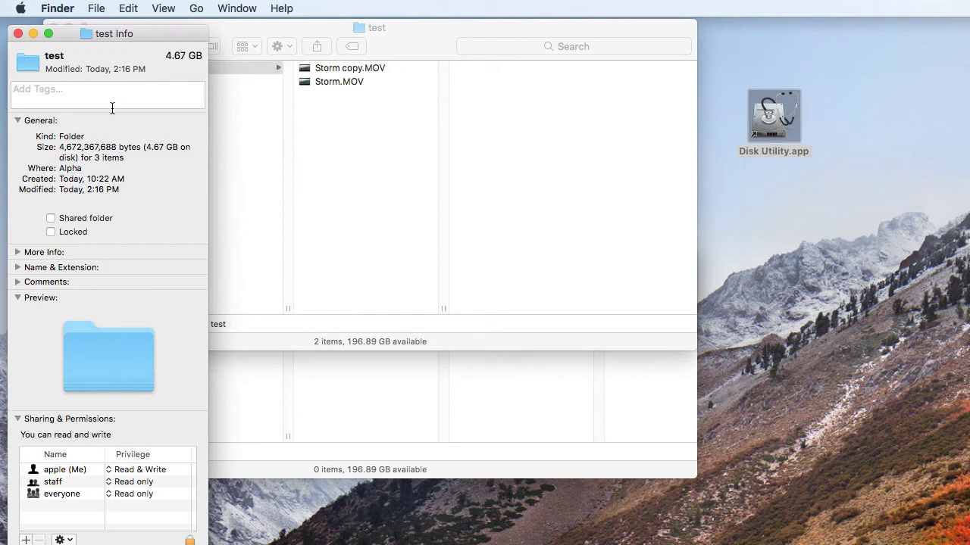
pyautogui.click(18, 33)
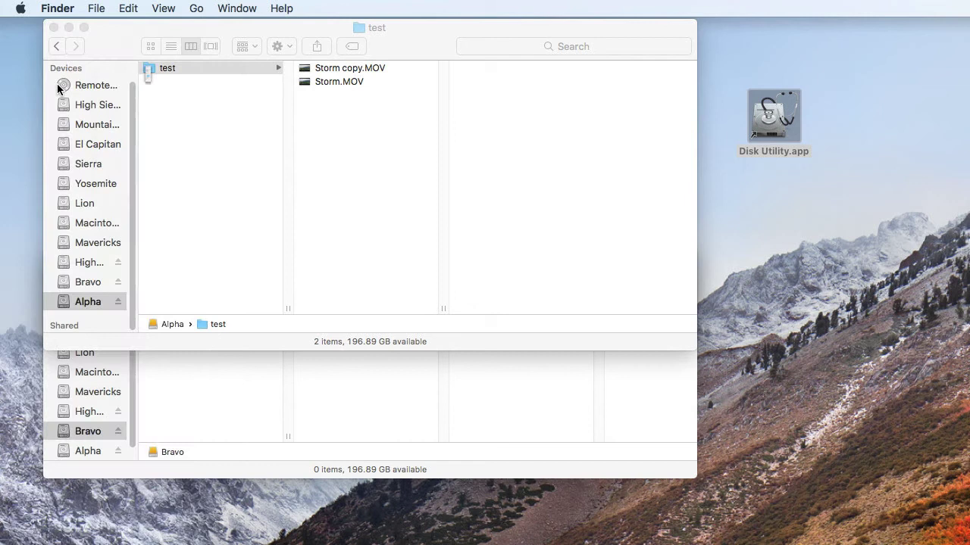
pyautogui.click(91, 301)
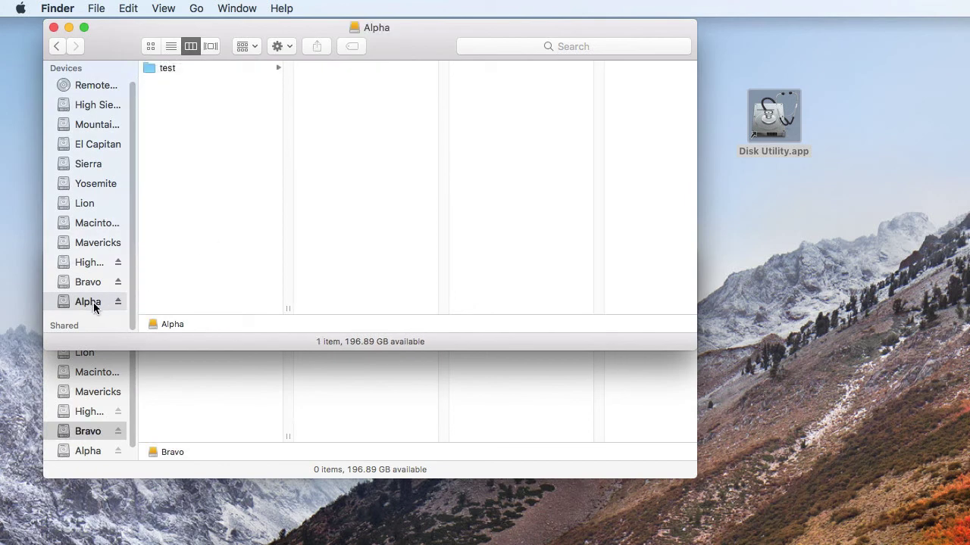
pyautogui.press('super+i')
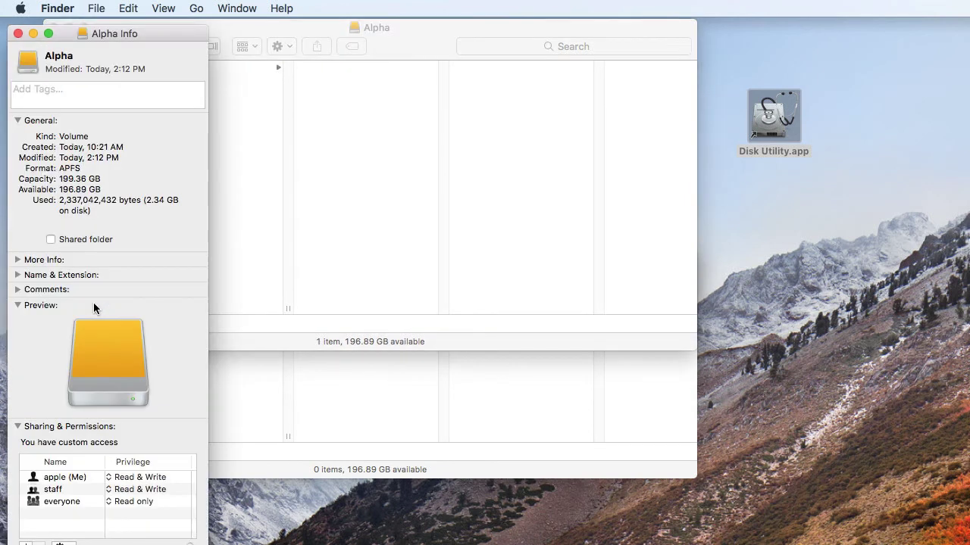
pyautogui.click(18, 33)
# Step: Copy the test folder from the Alpha volume to the Bravo volume and show the copied folder's contents
pyautogui.click(198, 72)
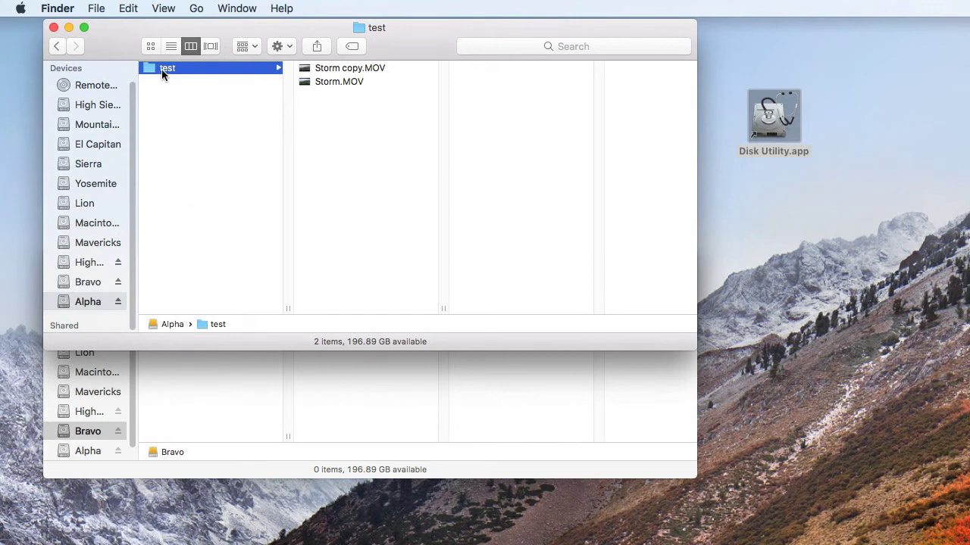
pyautogui.moveTo(162, 68); pyautogui.dragTo(195, 383)
pyautogui.click(334, 386)
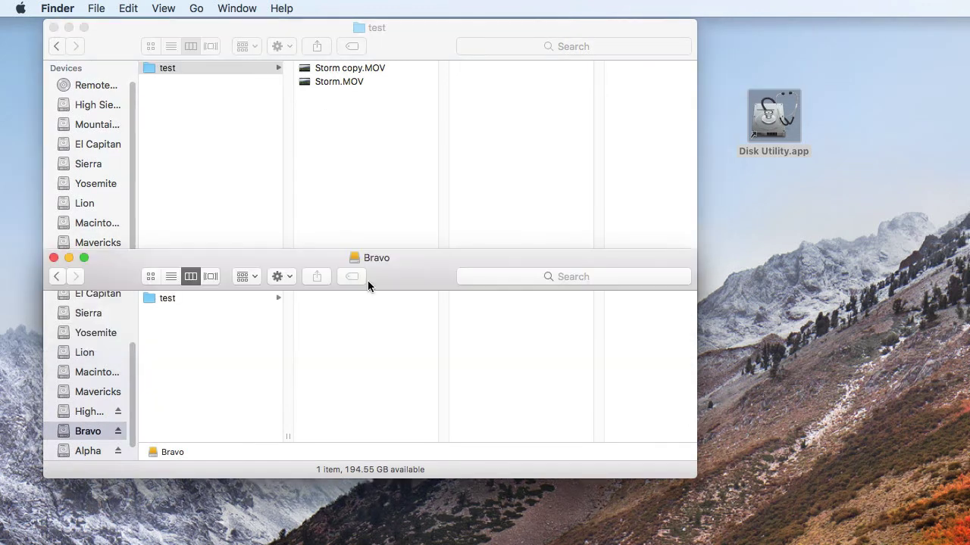
pyautogui.click(173, 296)
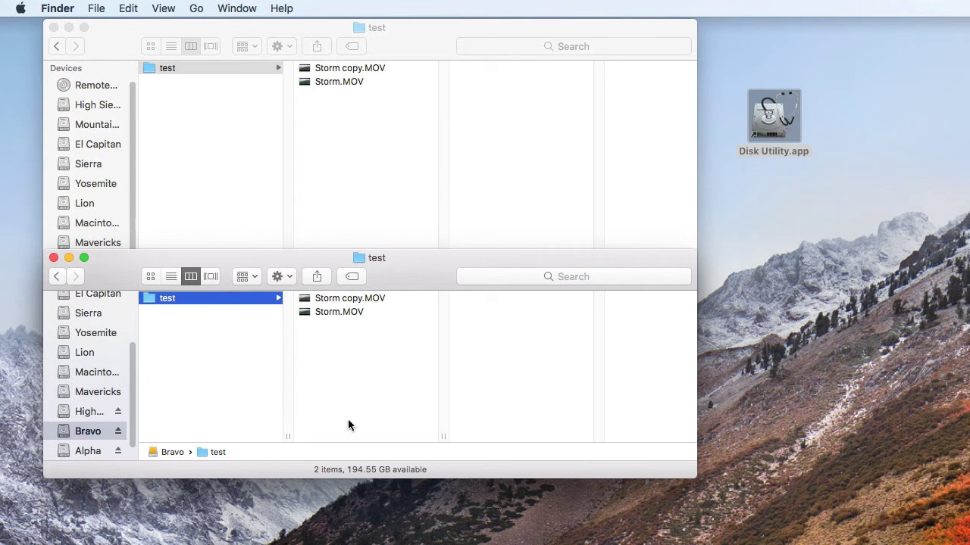
# Step: Open Disk Utility and examine how much space Alpha and Bravo use in the Samsung SSD's AppleAPFSMedia container
pyautogui.doubleClick(774, 115)
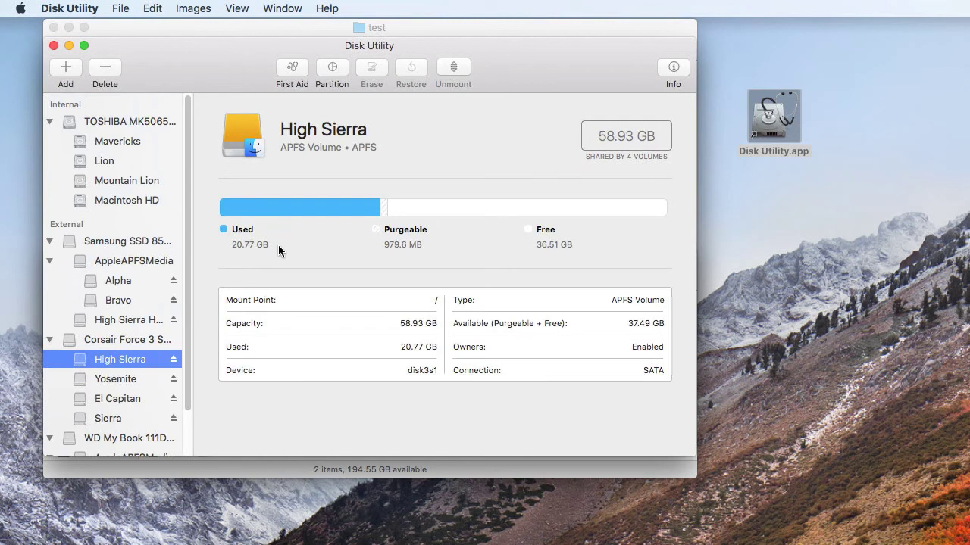
pyautogui.click(123, 258)
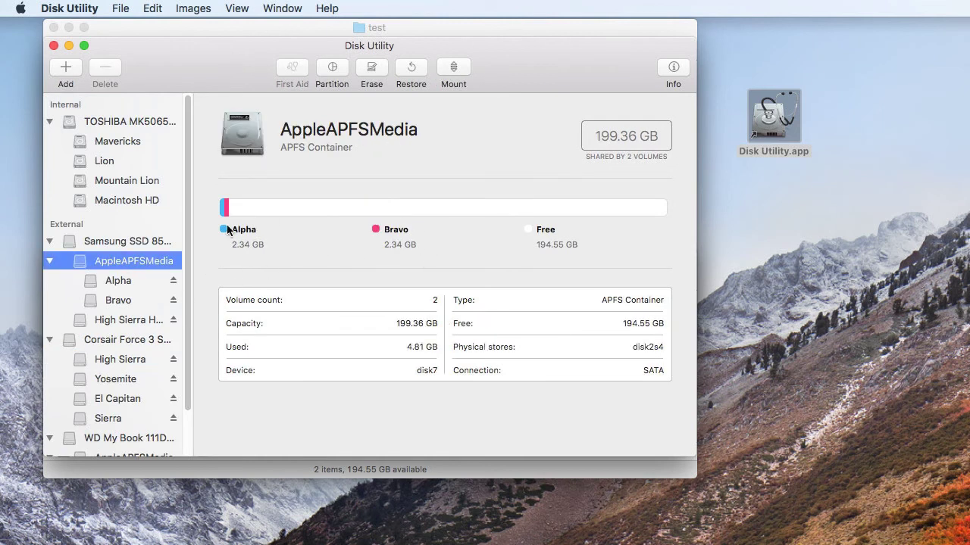
pyautogui.click(54, 46)
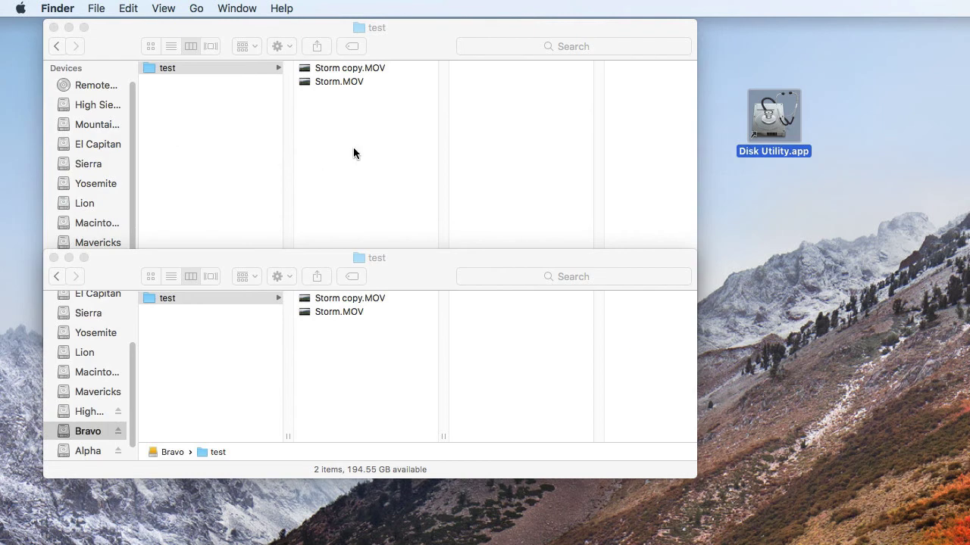
# Step: Duplicate Storm.MOV once more inside Alpha's test folder
pyautogui.click(342, 114)
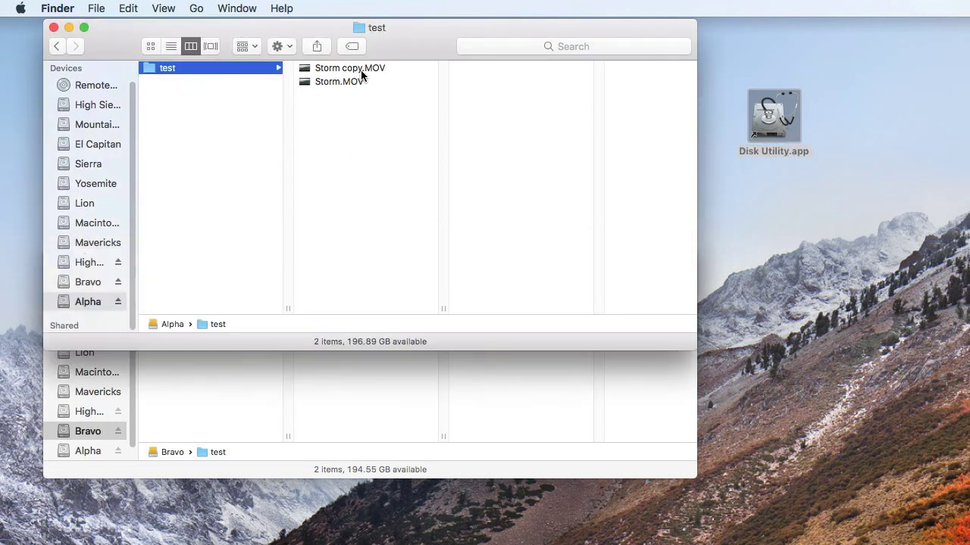
pyautogui.click(364, 69)
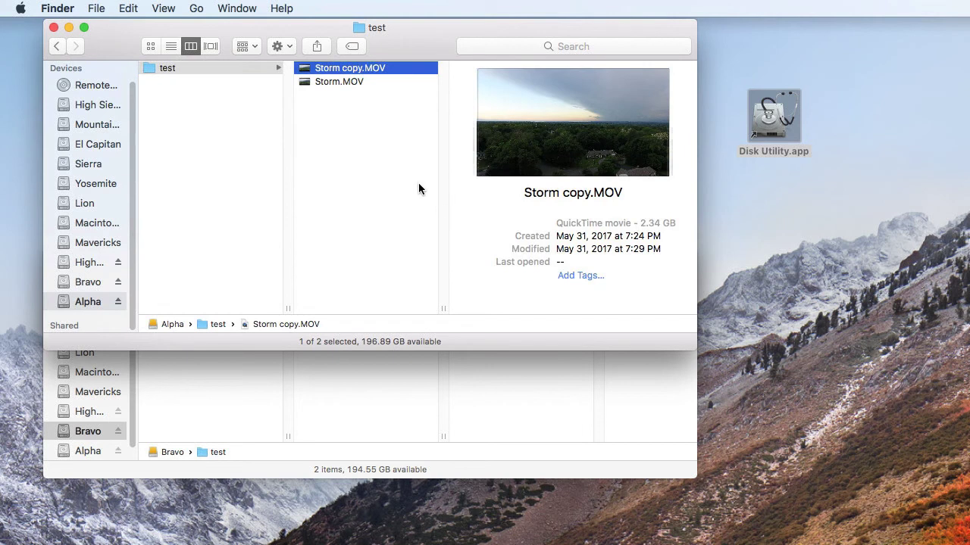
pyautogui.click(363, 83)
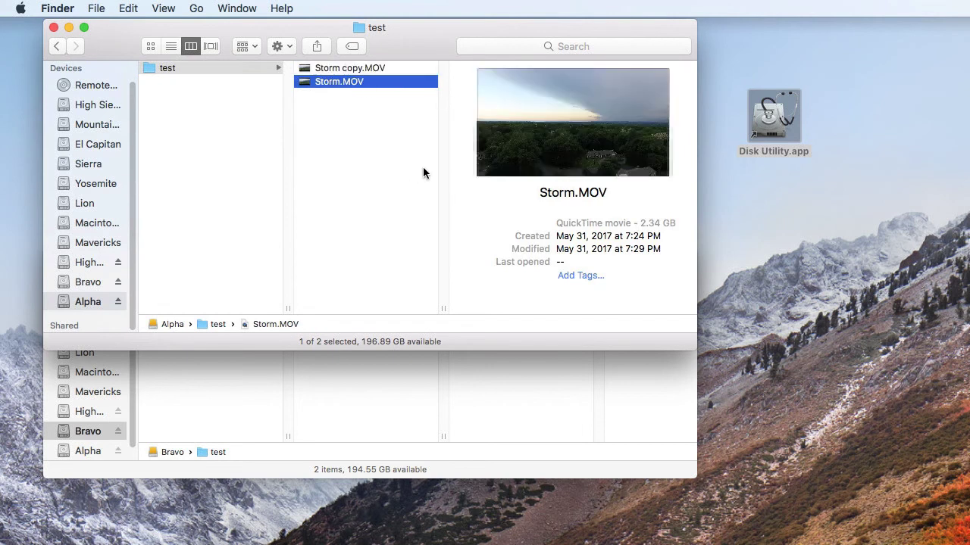
pyautogui.press('super+d')
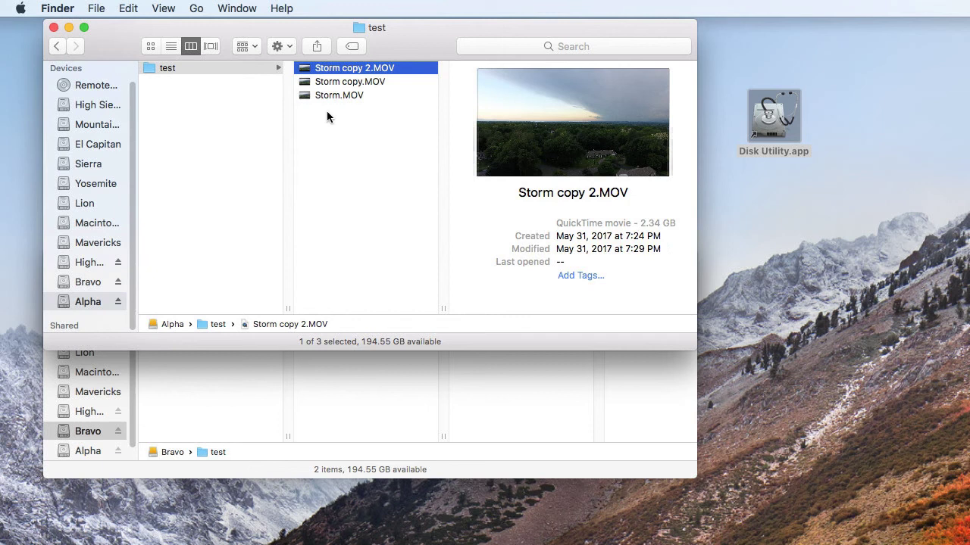
# Step: Check the total size of Alpha's test folder in its info window
pyautogui.click(194, 68)
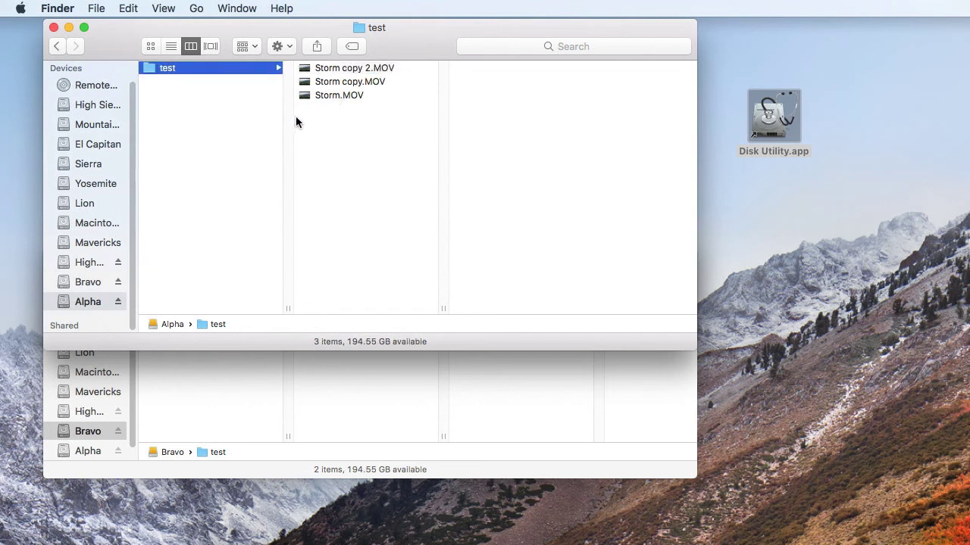
pyautogui.press('super+i')
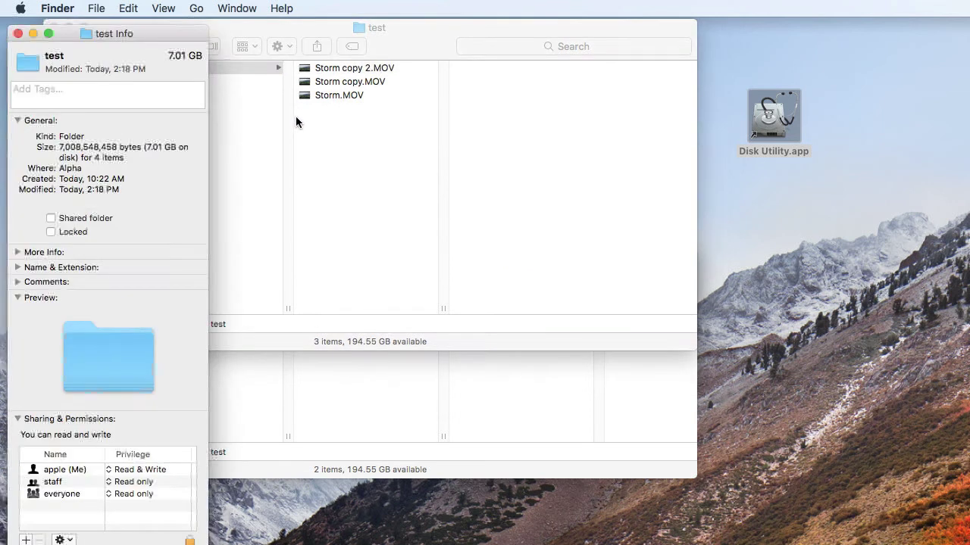
pyautogui.click(18, 34)
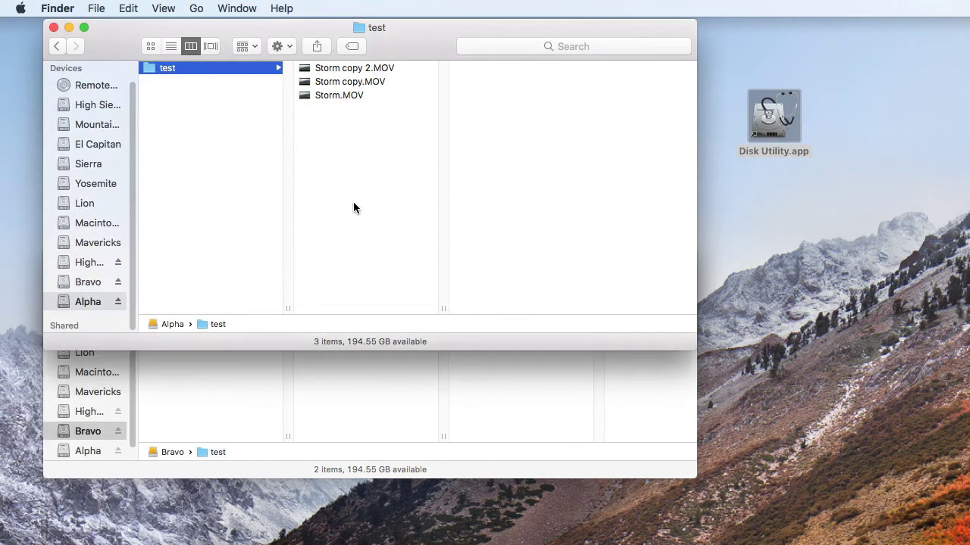
# Step: Copy Storm copy 2.MOV from Alpha's test folder into the test folder on Bravo
pyautogui.click(363, 373)
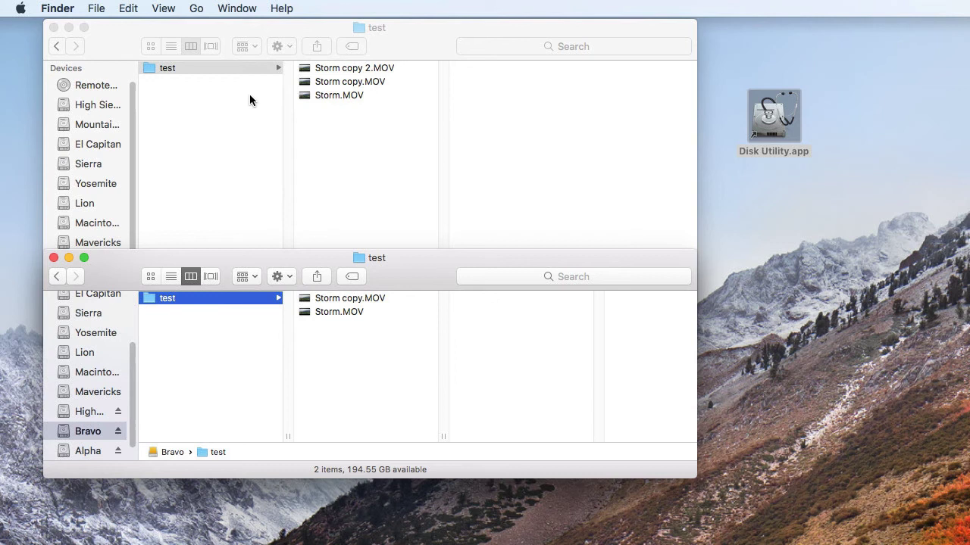
pyautogui.click(355, 70)
pyautogui.moveTo(354, 70); pyautogui.dragTo(355, 401)
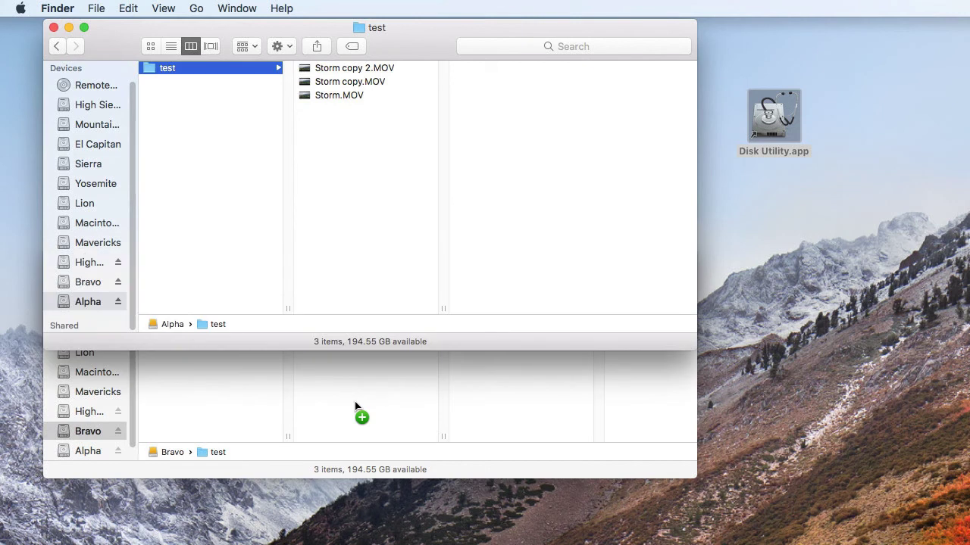
pyautogui.click(366, 397)
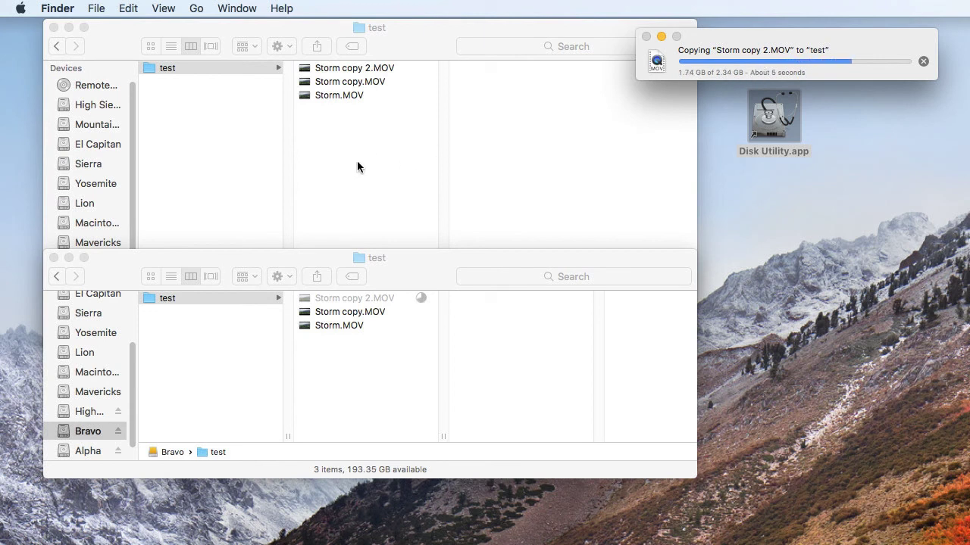
# Step: Compare the sizes of the test folders on Alpha and Bravo in their info windows
pyautogui.click(204, 100)
pyautogui.click(213, 67)
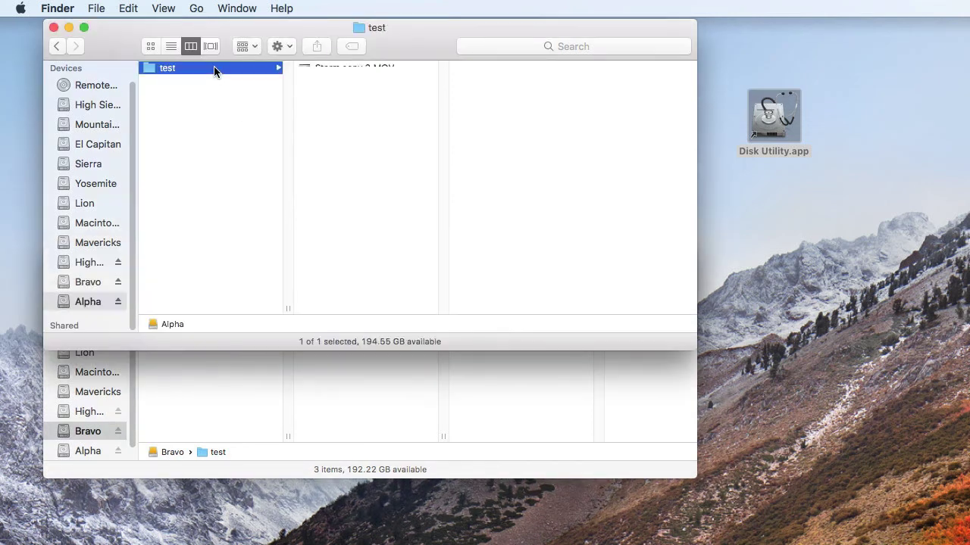
pyautogui.press('super+i')
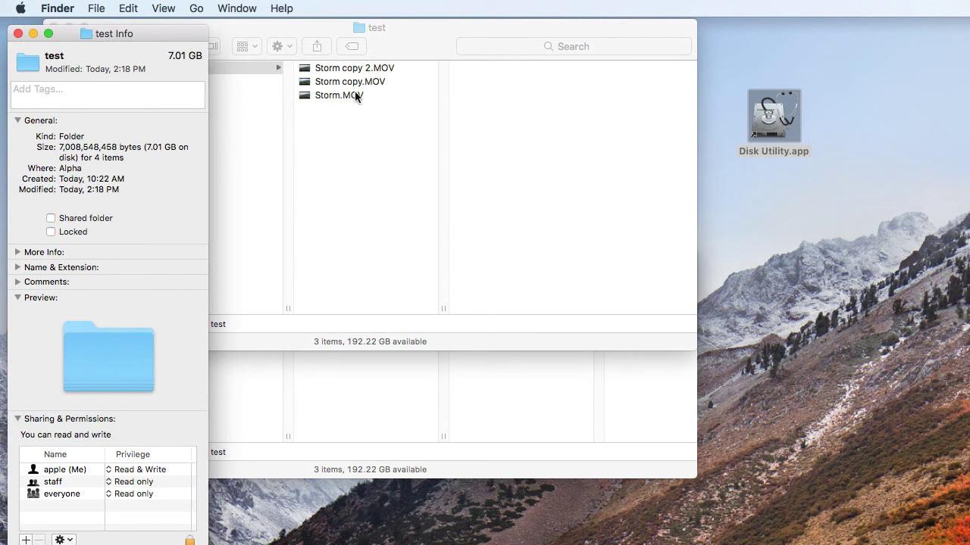
pyautogui.click(259, 362)
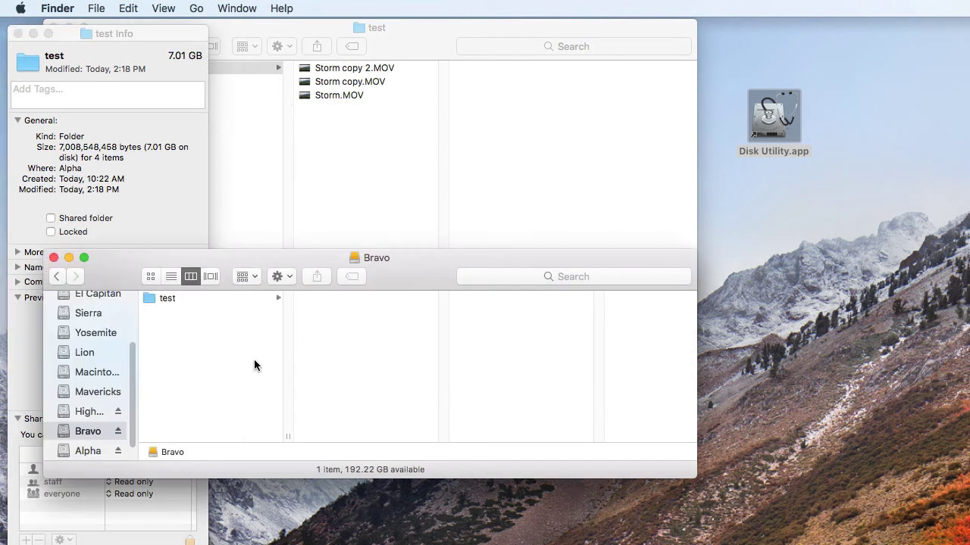
pyautogui.click(188, 301)
pyautogui.press('super+i')
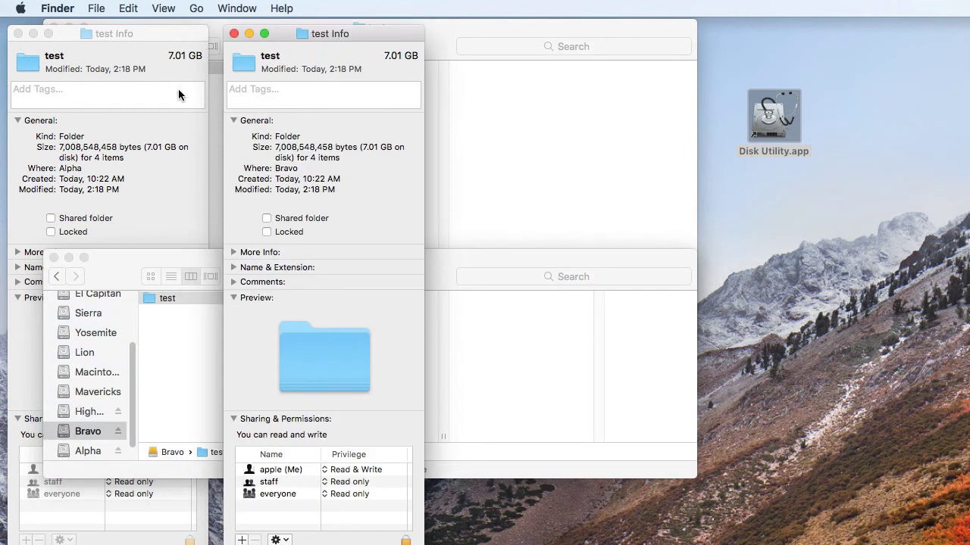
pyautogui.click(233, 33)
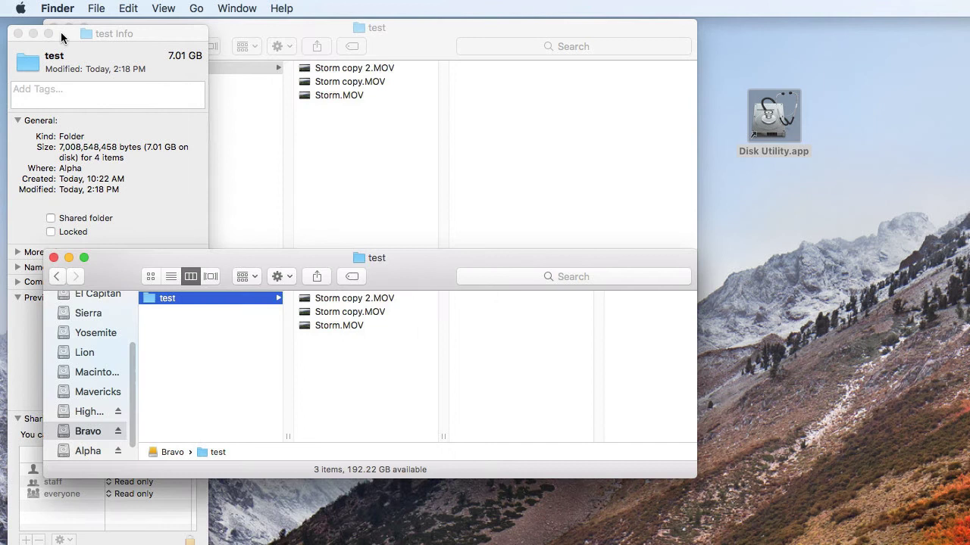
pyautogui.click(19, 34)
# Step: Reopen Disk Utility and compare the space used by Alpha and Bravo in the AppleAPFSMedia container after the single-file copy
pyautogui.click(773, 120)
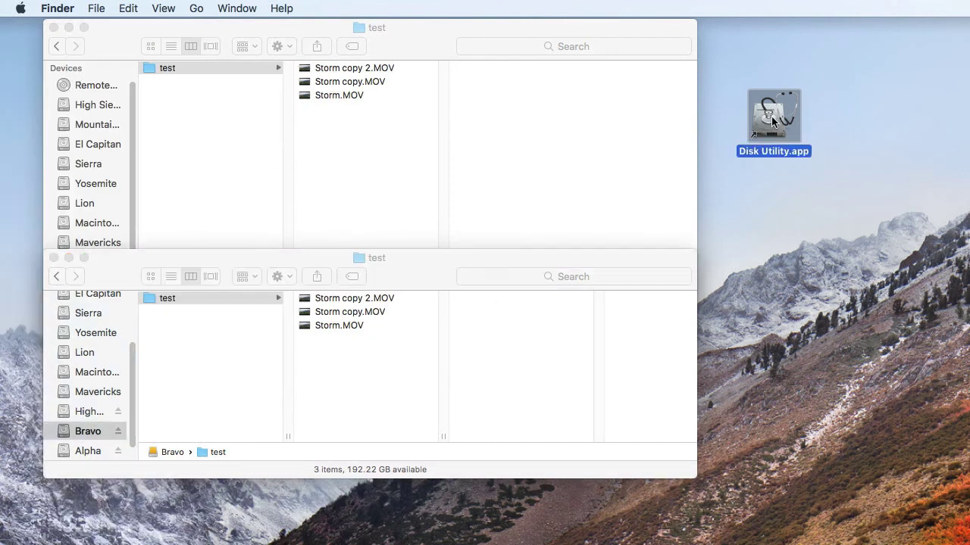
pyautogui.doubleClick(773, 121)
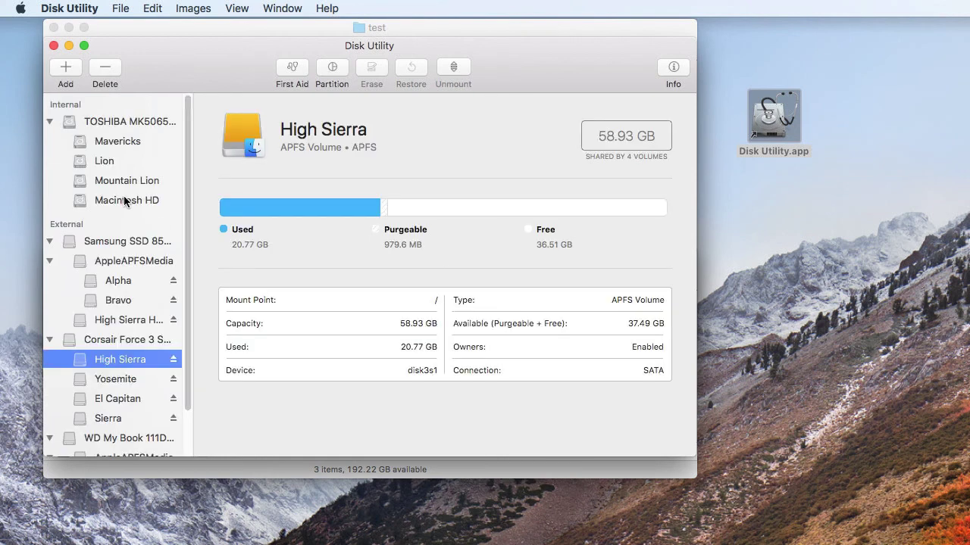
pyautogui.click(122, 262)
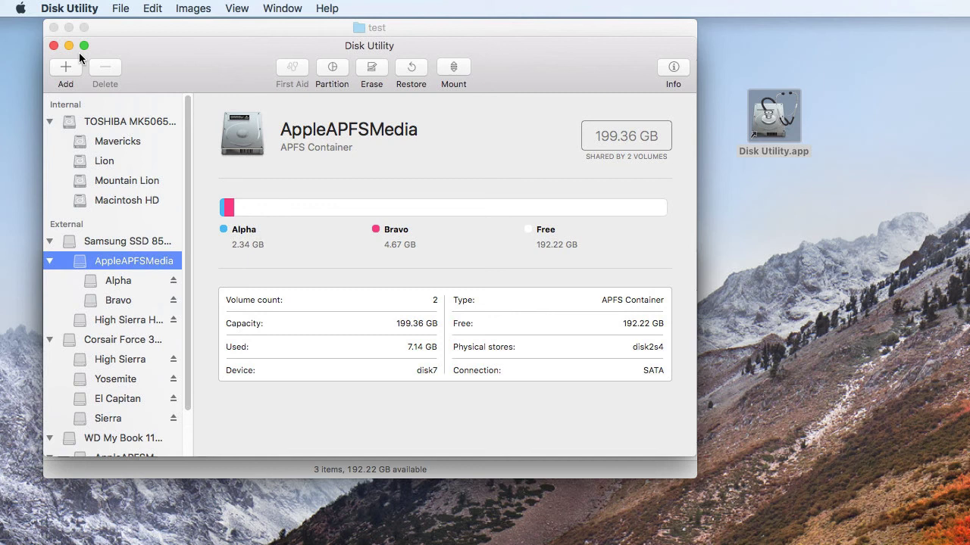
pyautogui.click(57, 46)
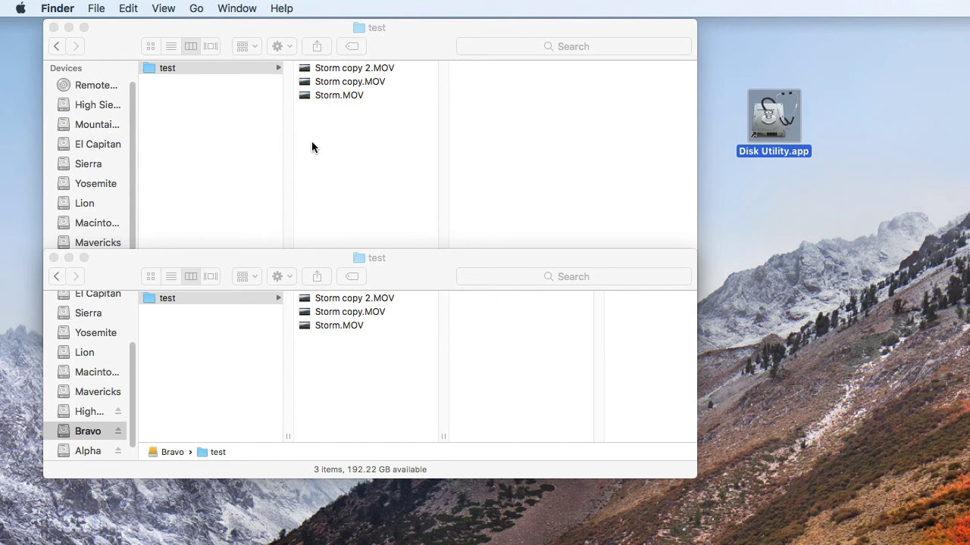
# Step: Move the test folder on the Bravo volume to the Trash
pyautogui.press('super+n')
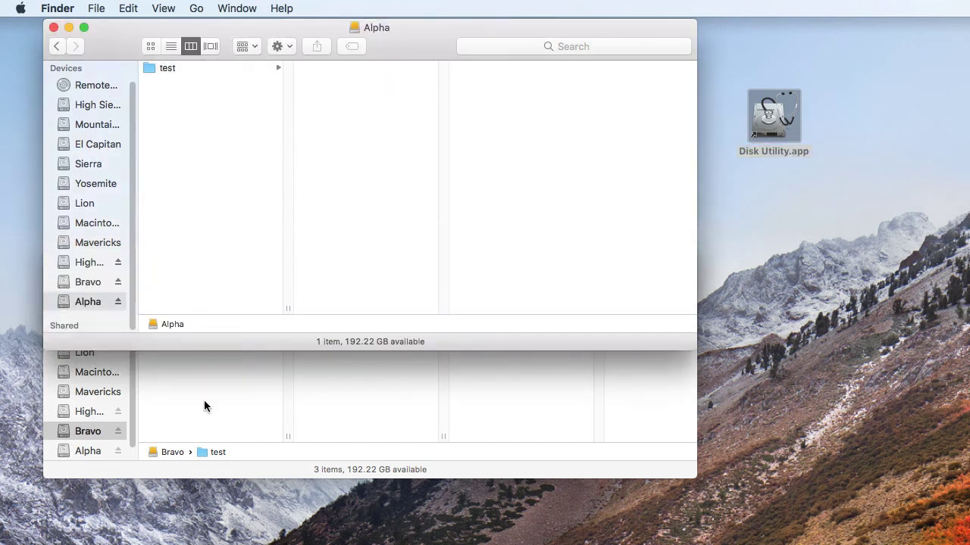
pyautogui.click(205, 434)
pyautogui.press('super+BackSpace')
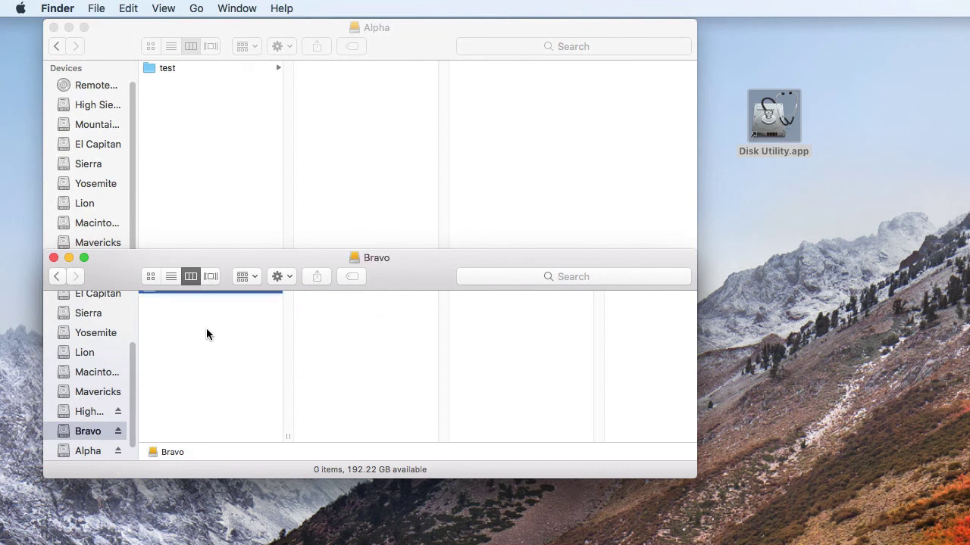
# Step: Empty the Trash and duplicate the test folder on the Alpha volume, checking the contents of both folders
pyautogui.press('super+alt+shift+BackSpace')
pyautogui.click(188, 67)
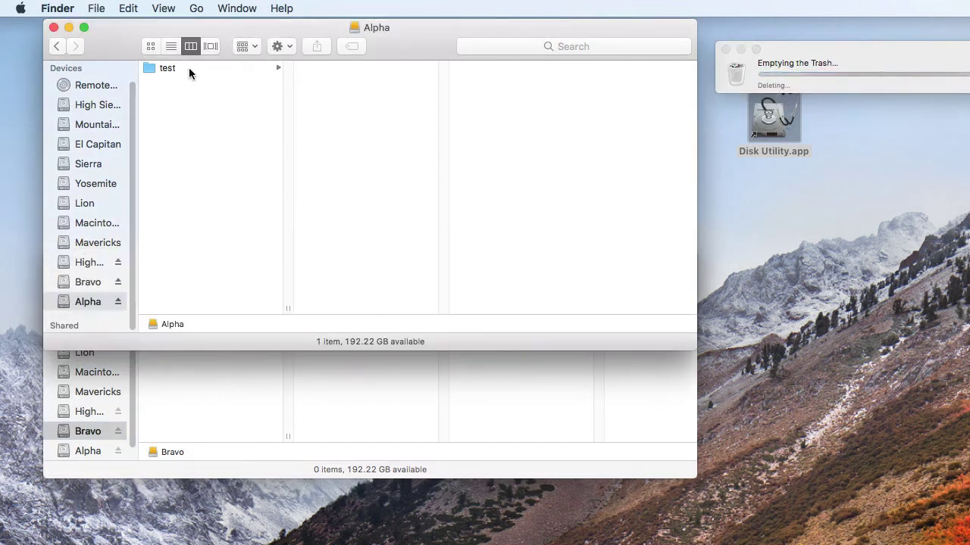
pyautogui.click(189, 67)
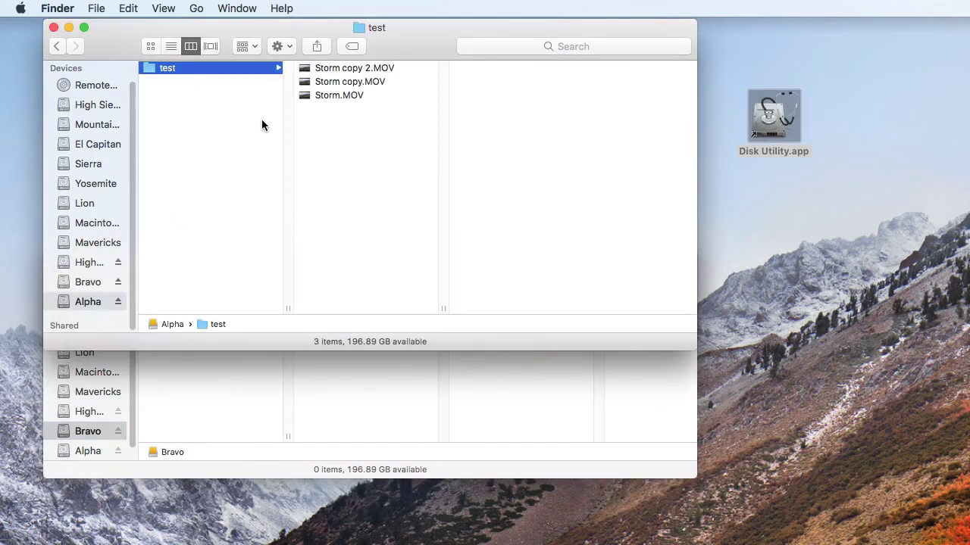
pyautogui.press('super+d')
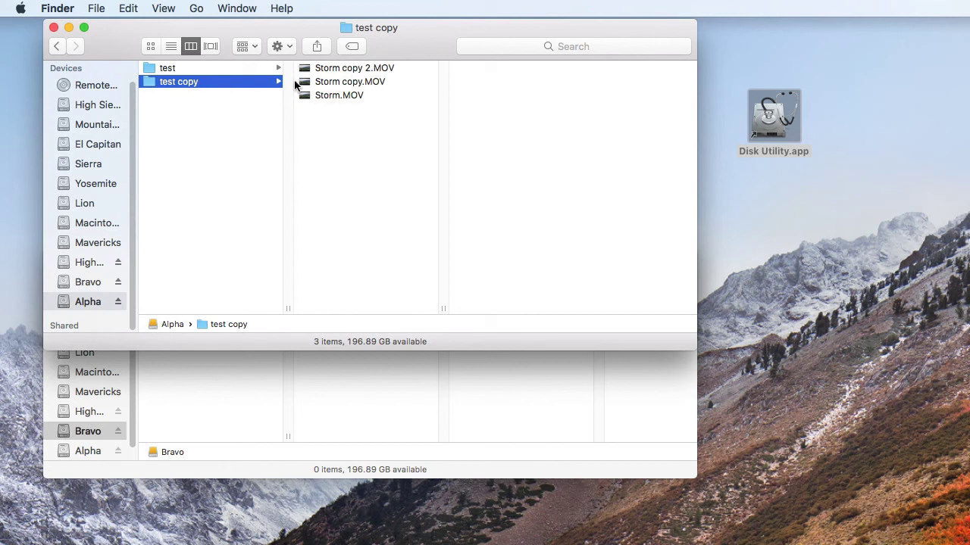
pyautogui.click(234, 69)
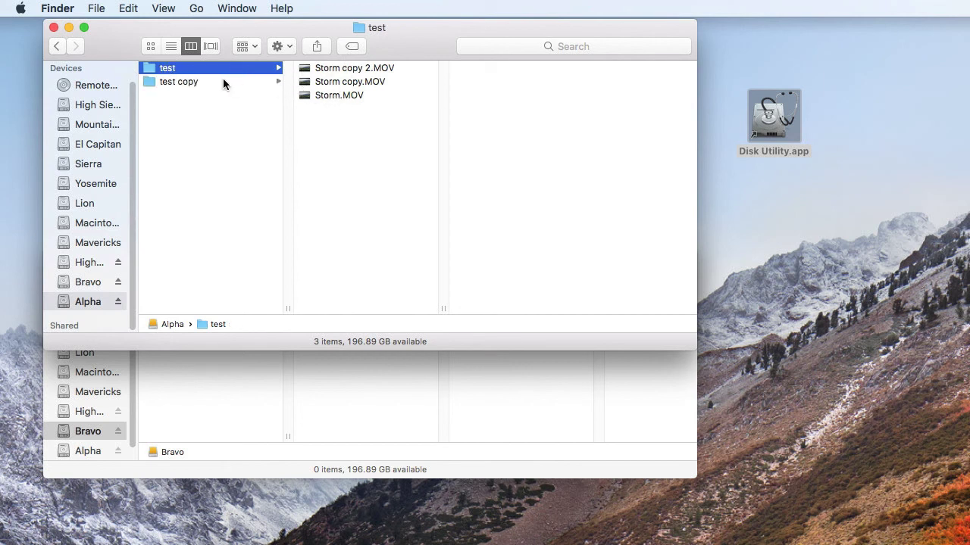
pyautogui.click(193, 82)
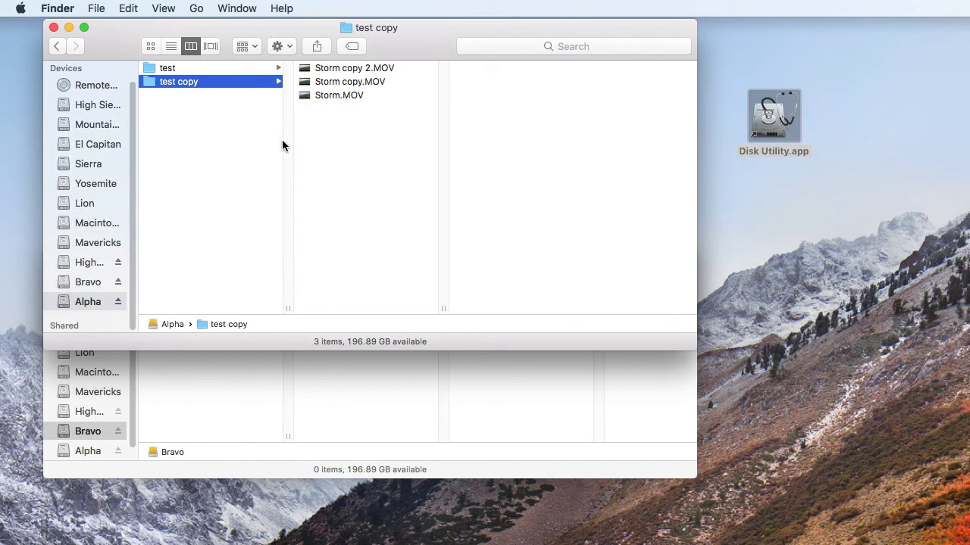
# Step: Copy the test and test copy folders together from Alpha to the Bravo volume
pyautogui.click(186, 114)
pyautogui.press('super+a')
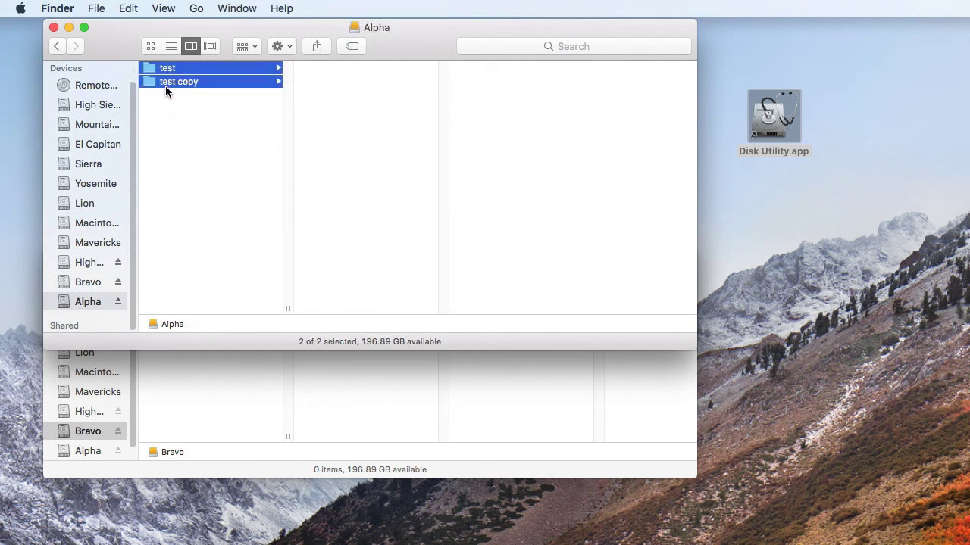
pyautogui.moveTo(166, 82); pyautogui.dragTo(204, 376)
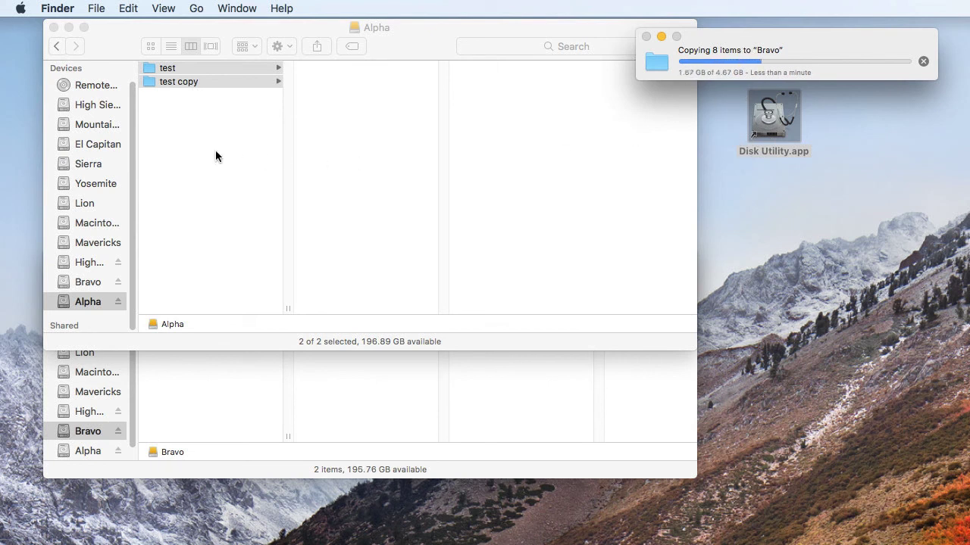
# Step: Check the contents of Alpha's test copy folder and of both copied folders on Bravo
pyautogui.click(210, 101)
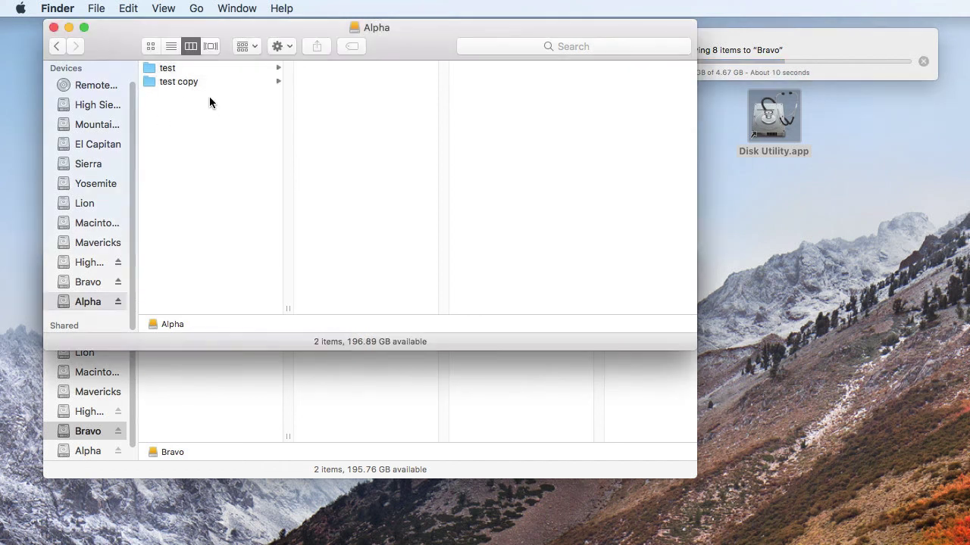
pyautogui.click(203, 78)
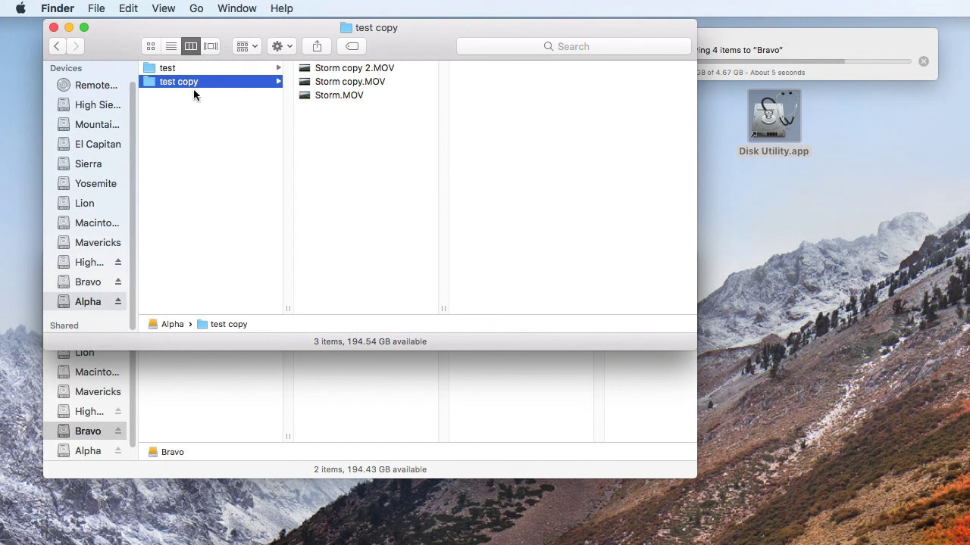
pyautogui.click(223, 365)
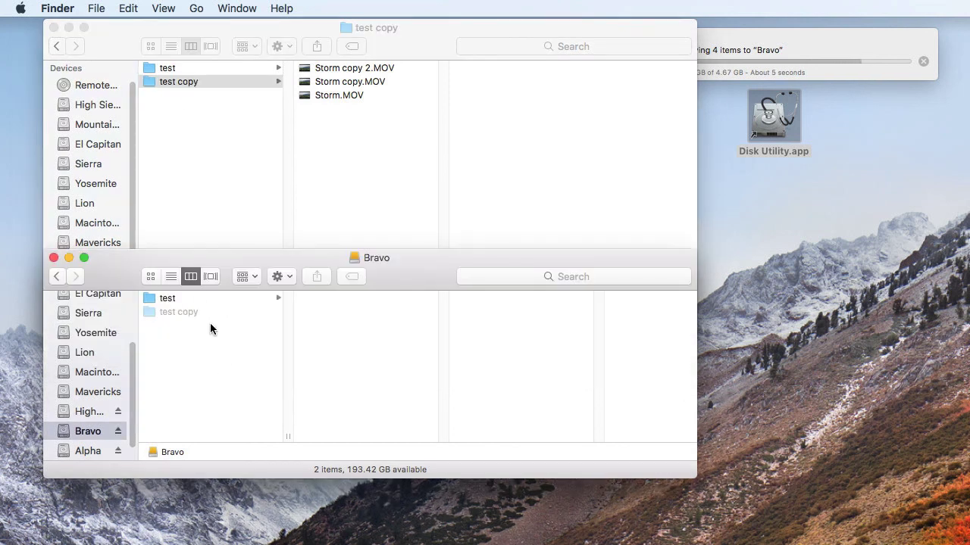
pyautogui.click(167, 299)
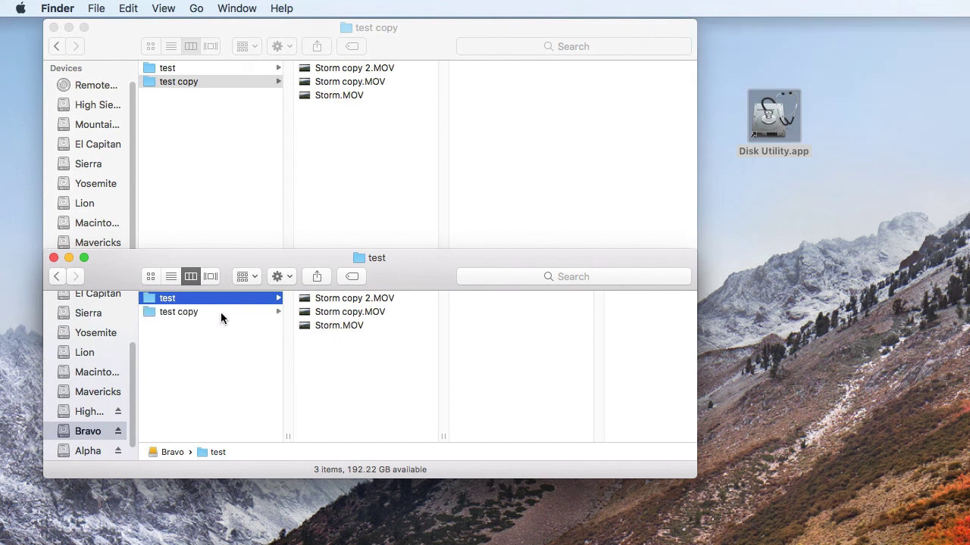
pyautogui.click(220, 312)
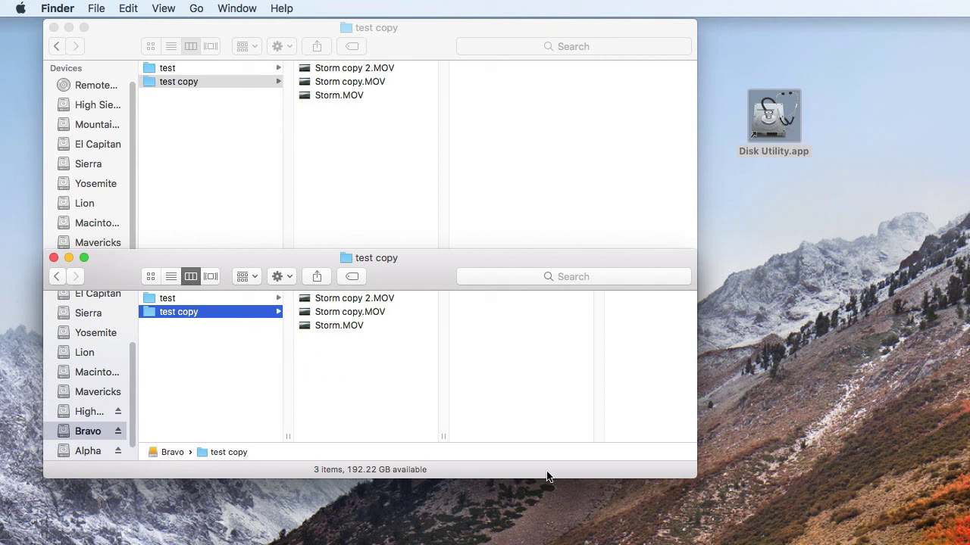
# Step: Reopen Disk Utility and compare the space used by Alpha and Bravo in the AppleAPFSMedia container after the two-folder copy
pyautogui.click(757, 152)
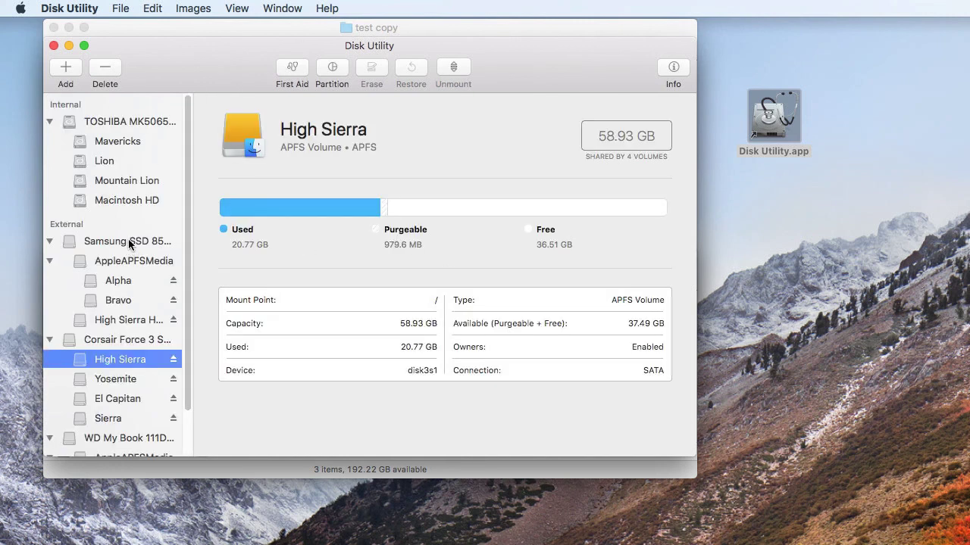
pyautogui.click(127, 261)
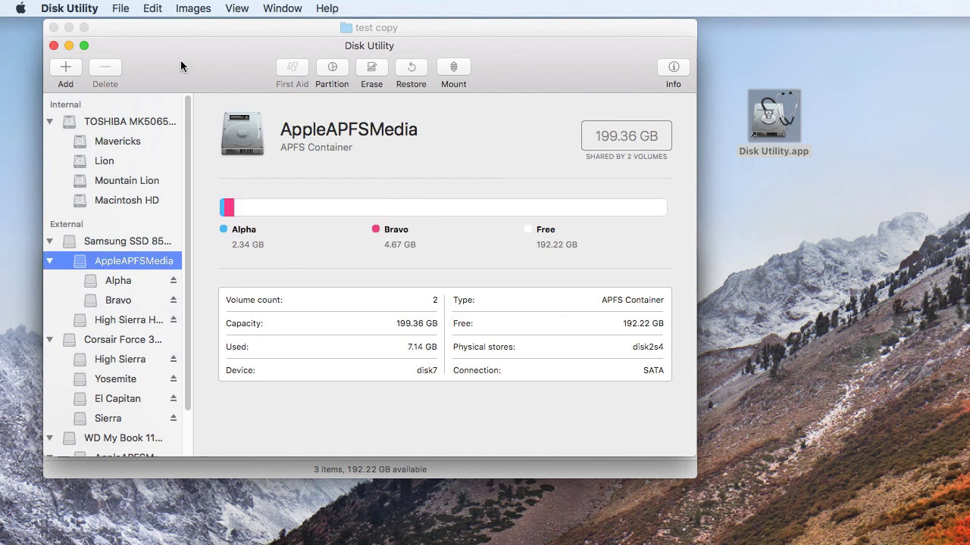
pyautogui.click(53, 45)
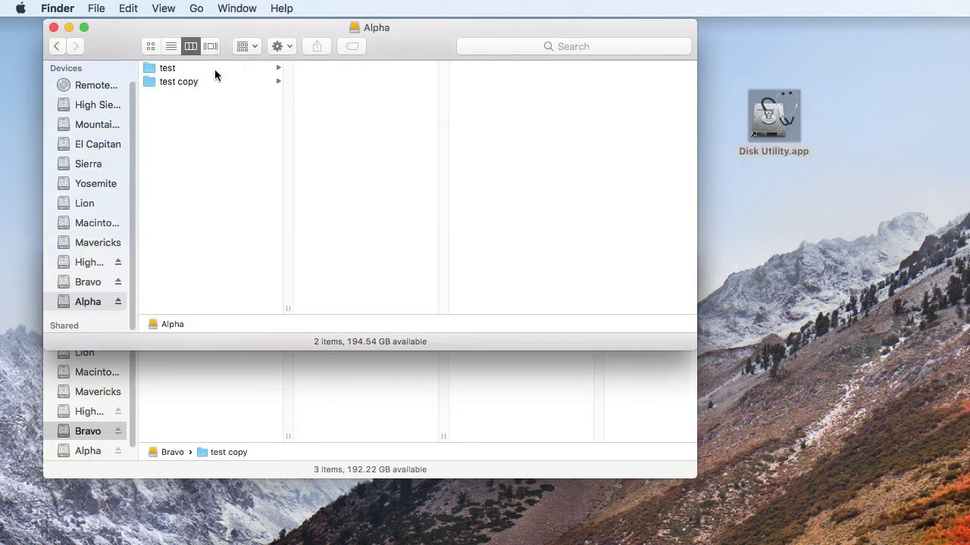
# Step: Compare the sizes of Alpha's test and test copy folders in their info windows, close both, and return to the Bravo window
pyautogui.click(214, 68)
pyautogui.press('super+i')
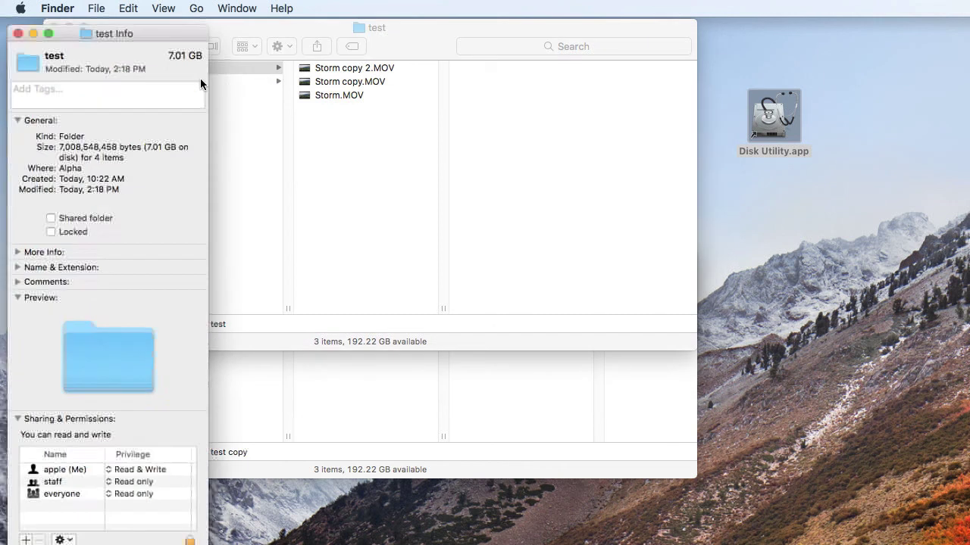
pyautogui.click(230, 81)
pyautogui.press('super+i')
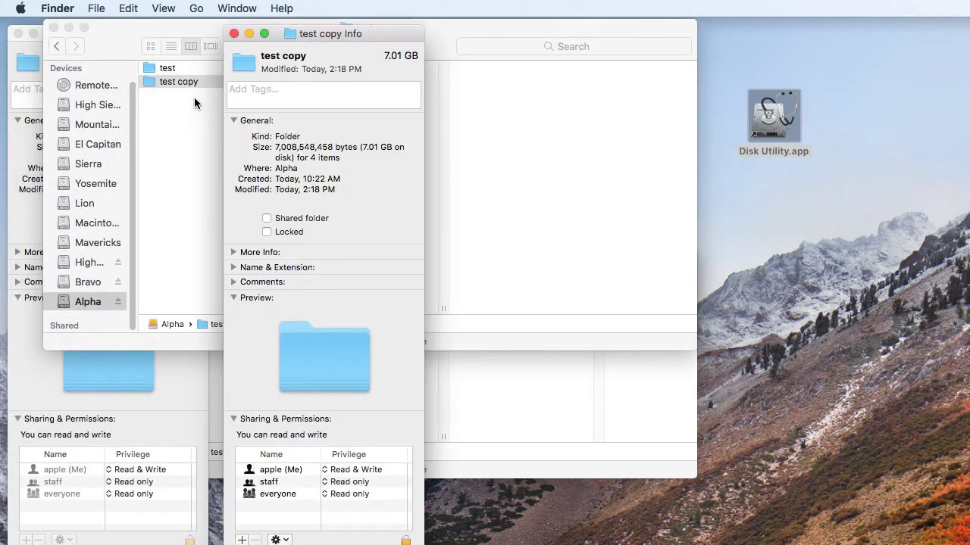
pyautogui.click(32, 94)
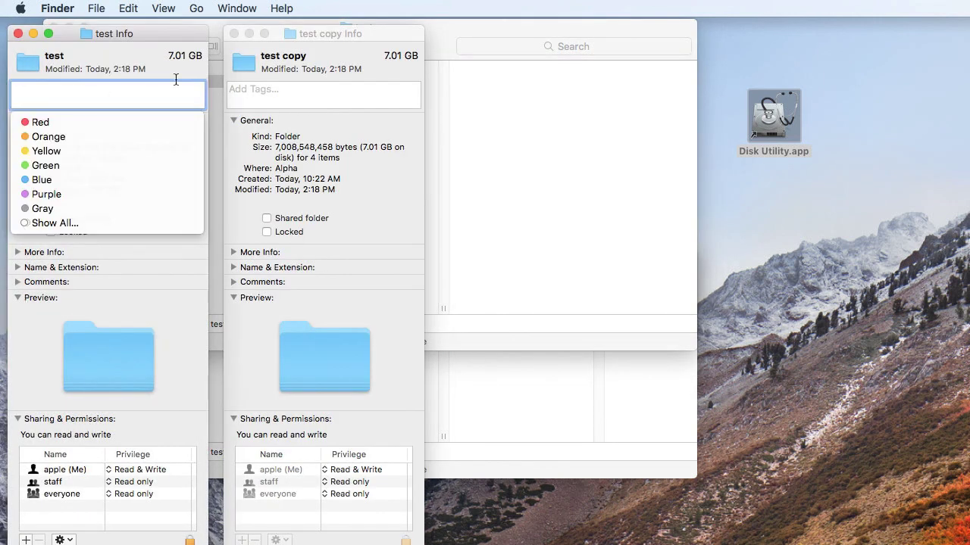
pyautogui.click(234, 33)
pyautogui.click(234, 33)
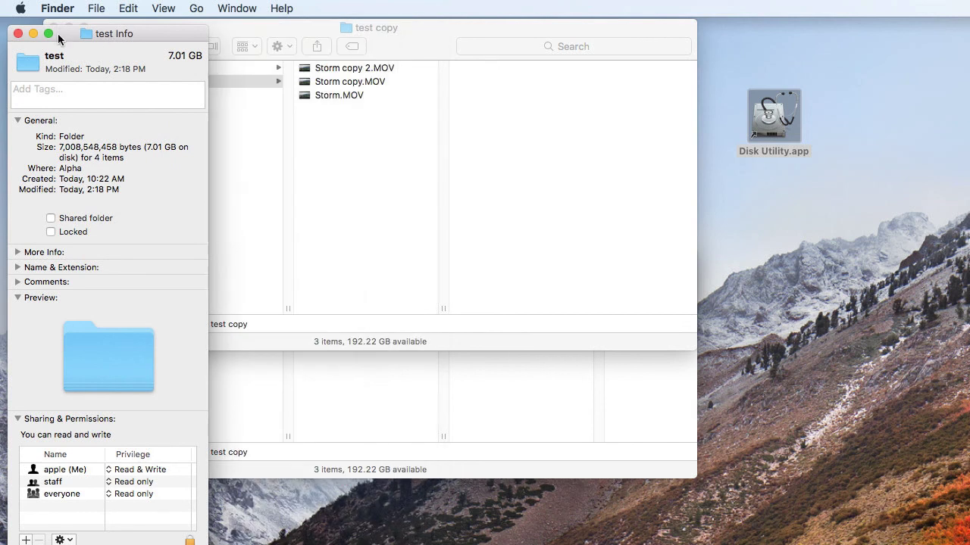
pyautogui.click(18, 34)
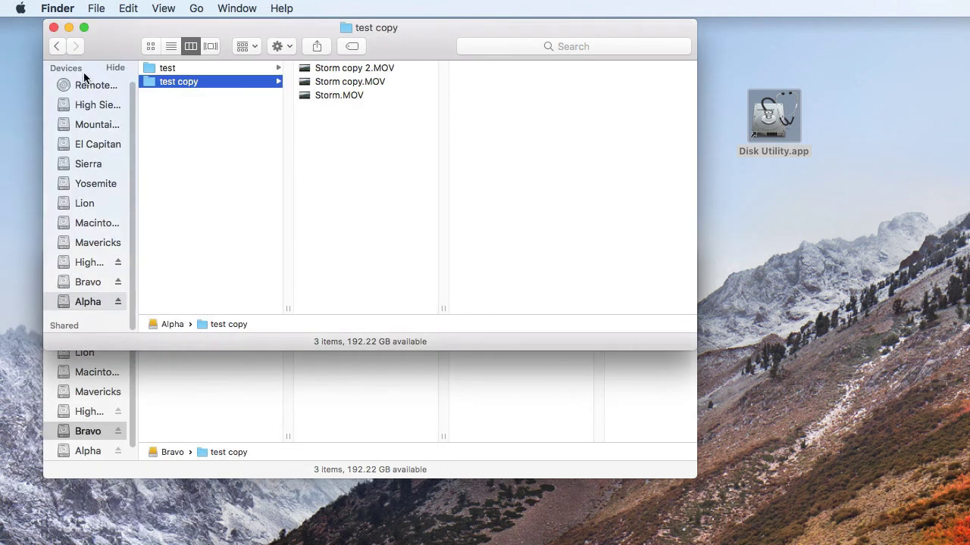
pyautogui.click(211, 376)
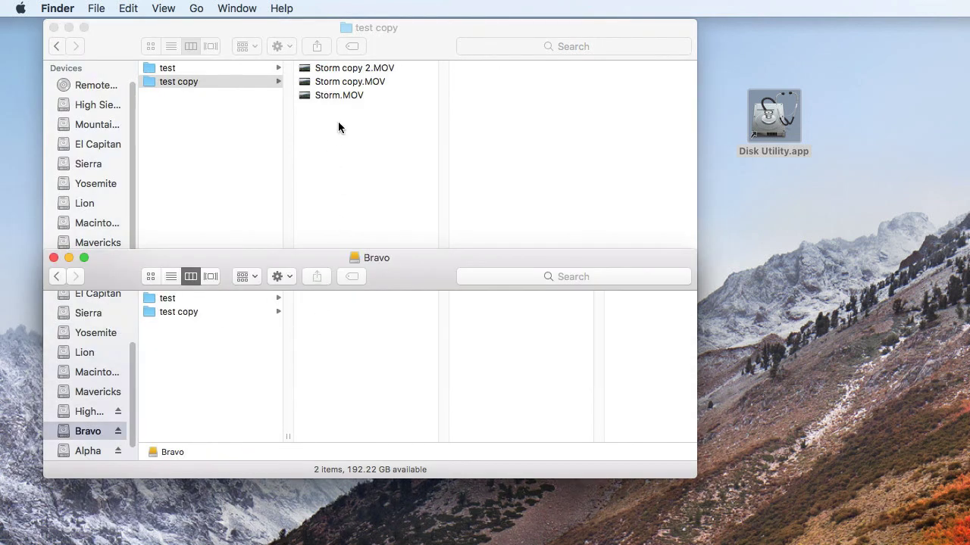